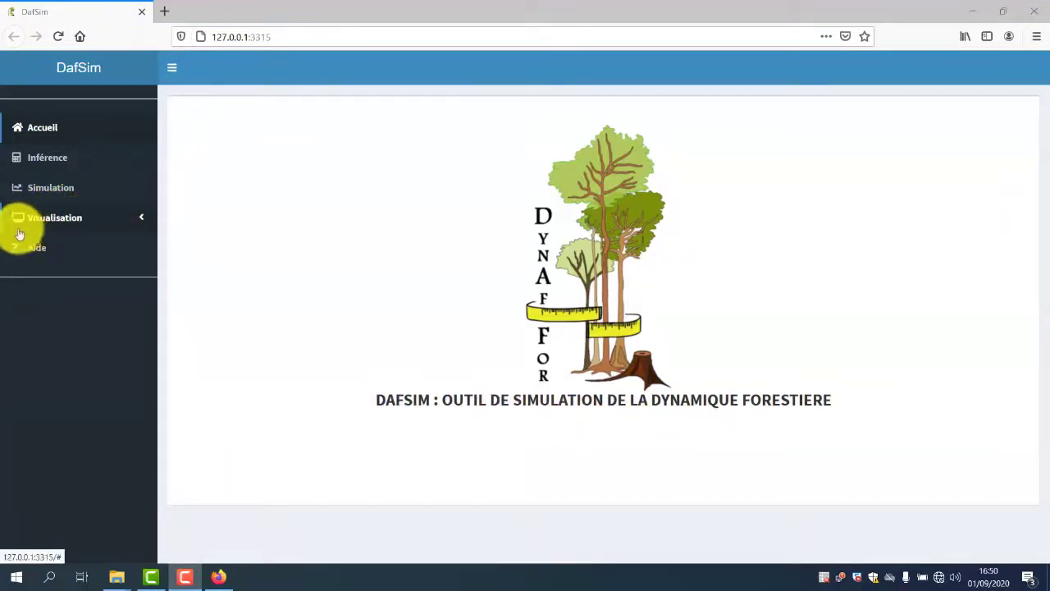
- Load the simulated data file beginning with DefaultSimFile.sen from the Résultats de la simulation folder and open the indicators view
{"action": "left_click", "coordinate": [46, 229]}
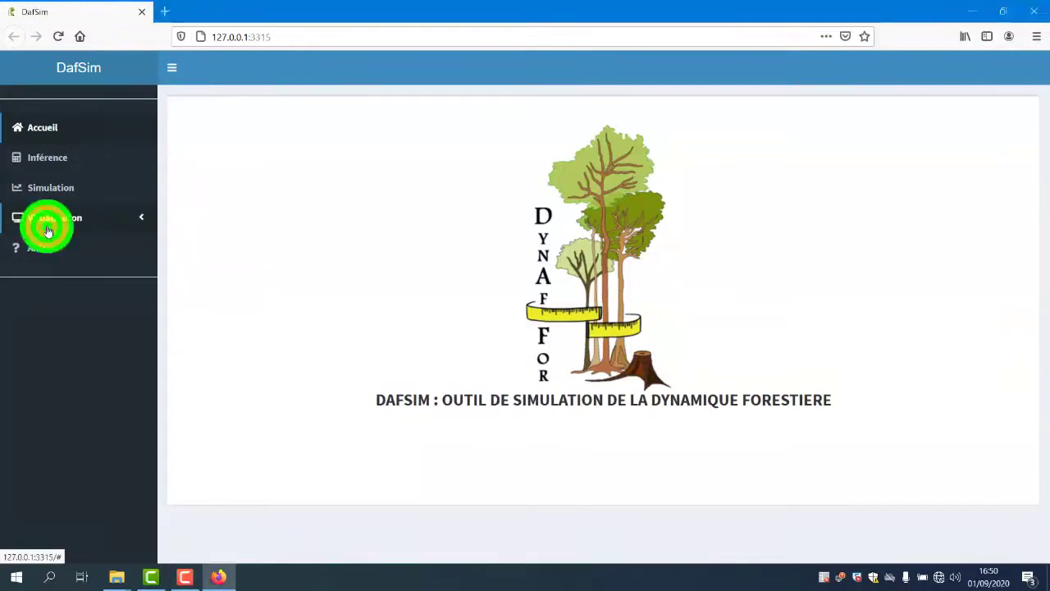
{"action": "left_click", "coordinate": [58, 254]}
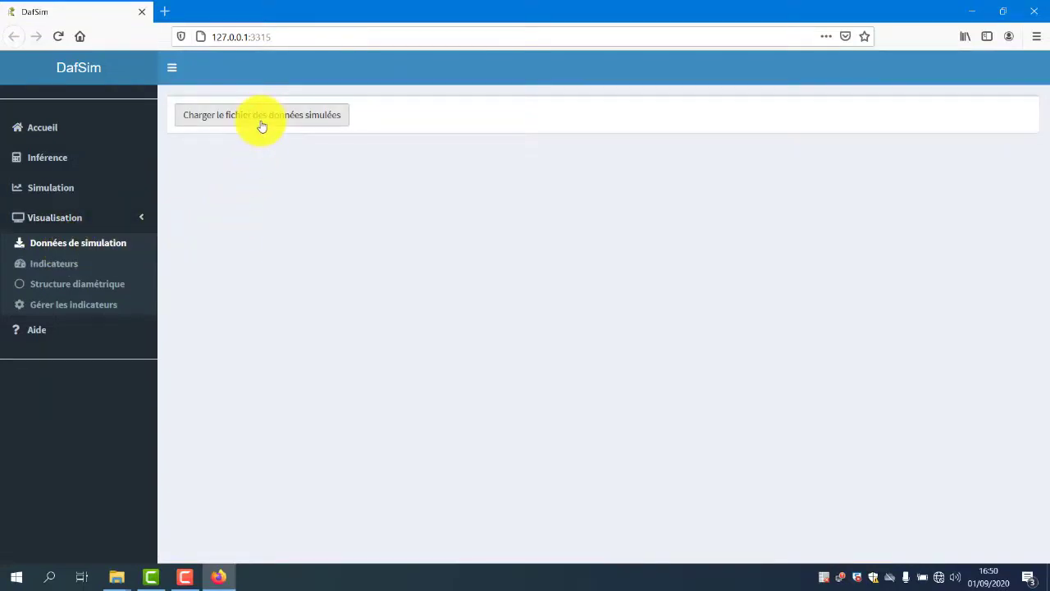
{"action": "left_click", "coordinate": [288, 121]}
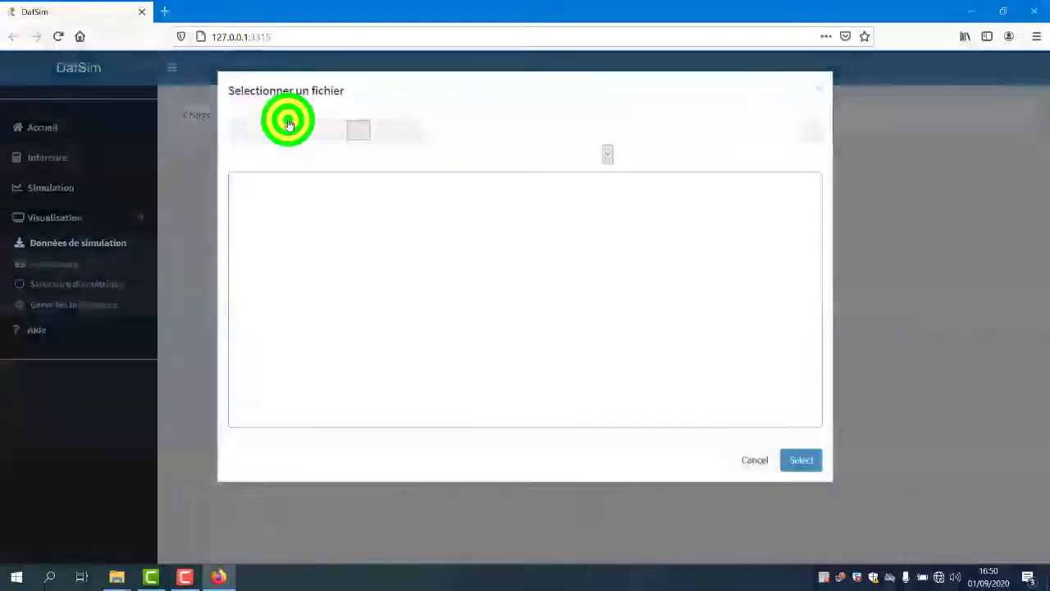
{"action": "scroll", "coordinate": [361, 304], "scroll_direction": "down", "scroll_amount": 5}
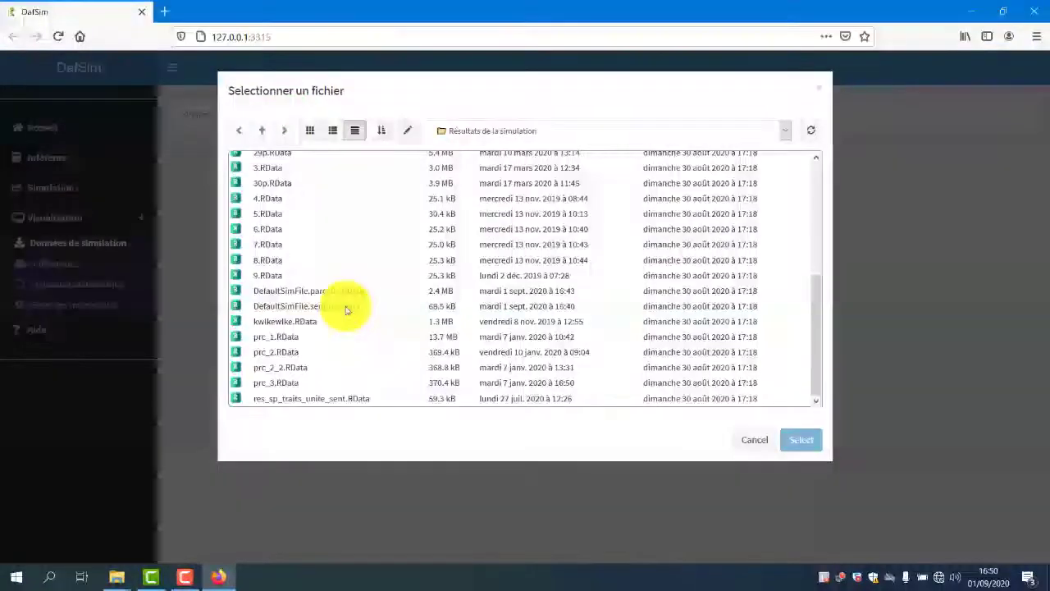
{"action": "left_click", "coordinate": [346, 309]}
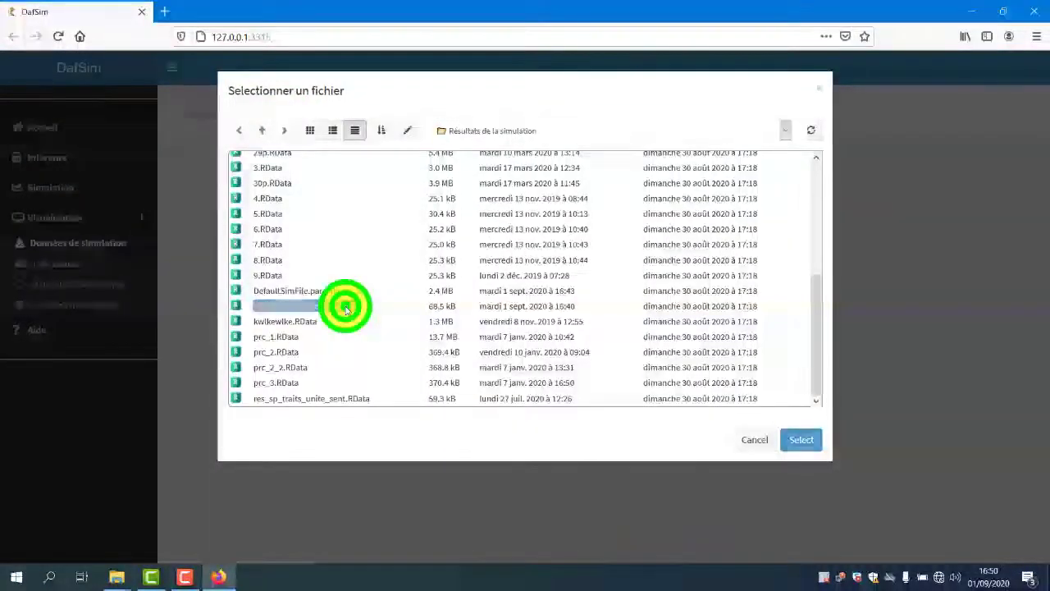
{"action": "double_click", "coordinate": [345, 309]}
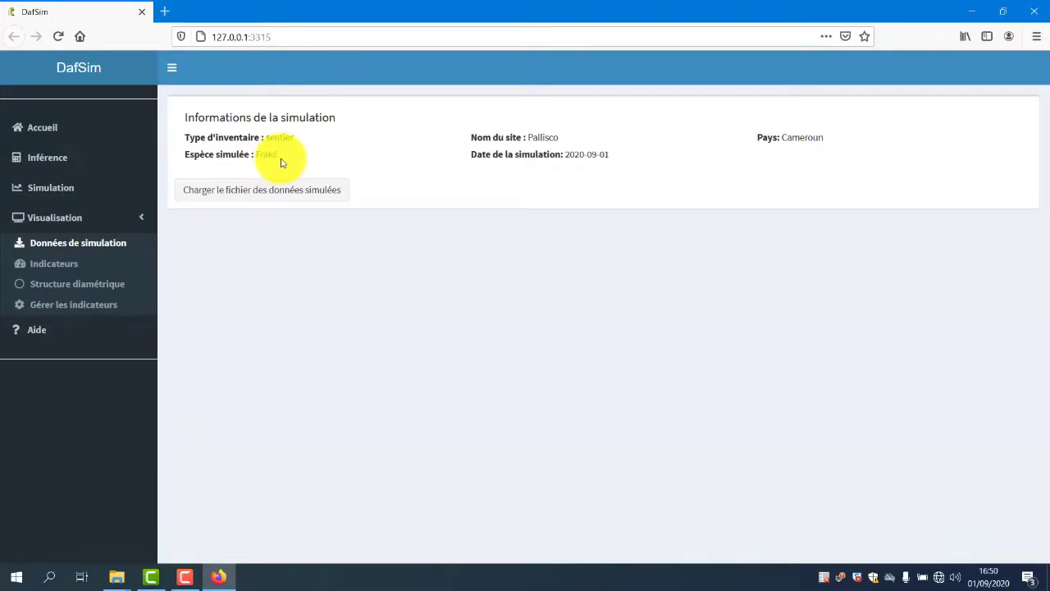
{"action": "left_click", "coordinate": [123, 265]}
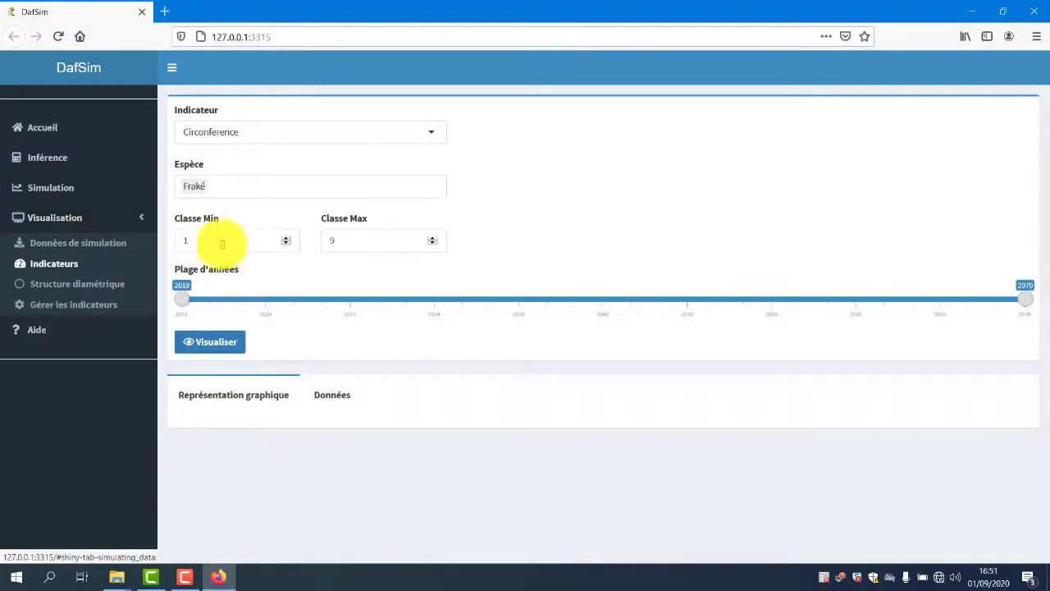
- Try Volume d'arbres and Volume exploitable as the indicator
{"action": "left_click", "coordinate": [246, 130]}
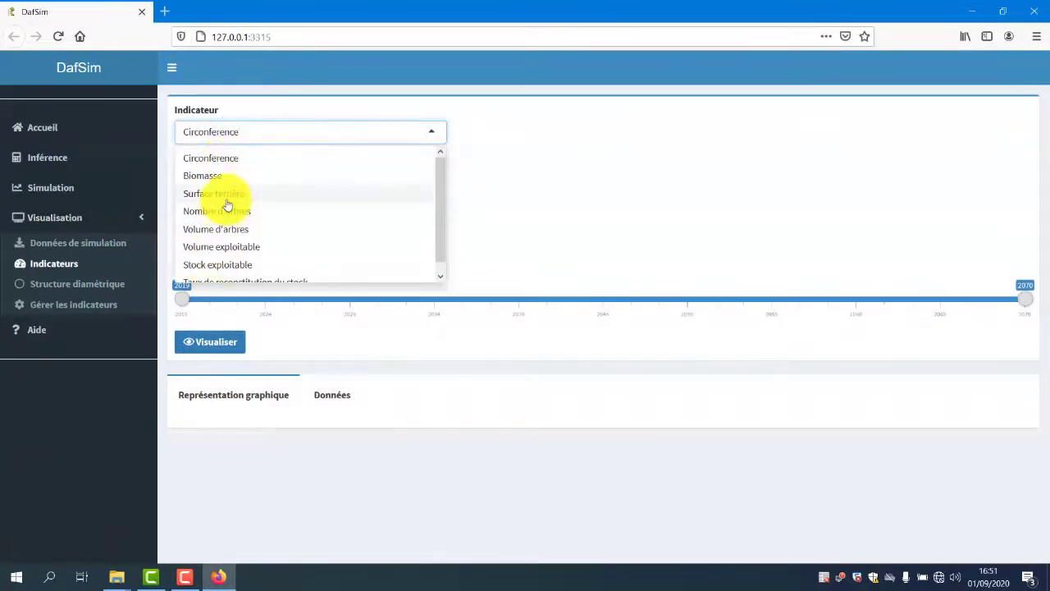
{"action": "left_click", "coordinate": [211, 234]}
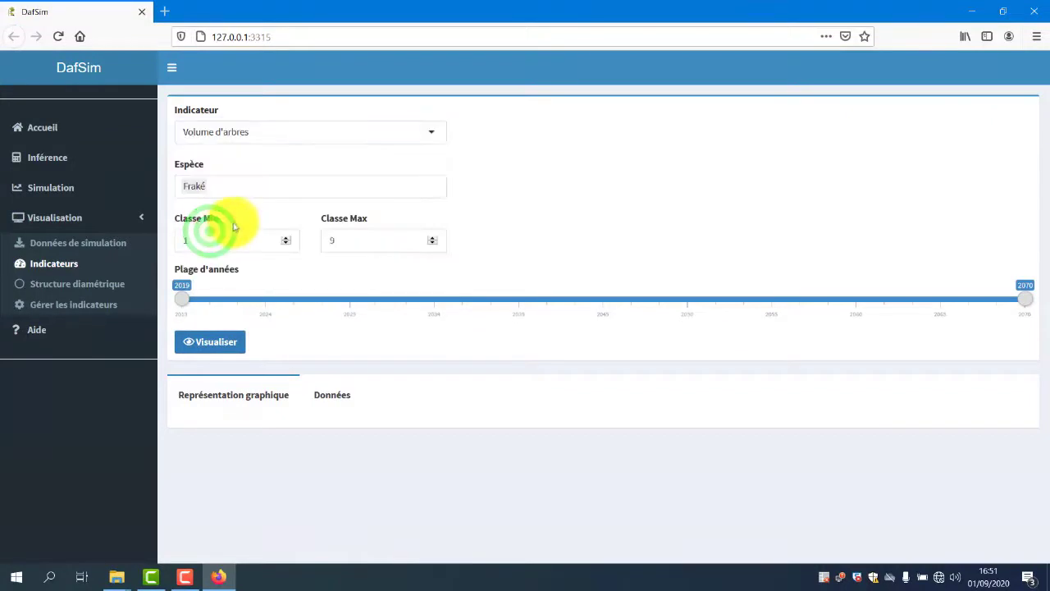
{"action": "left_click", "coordinate": [251, 137]}
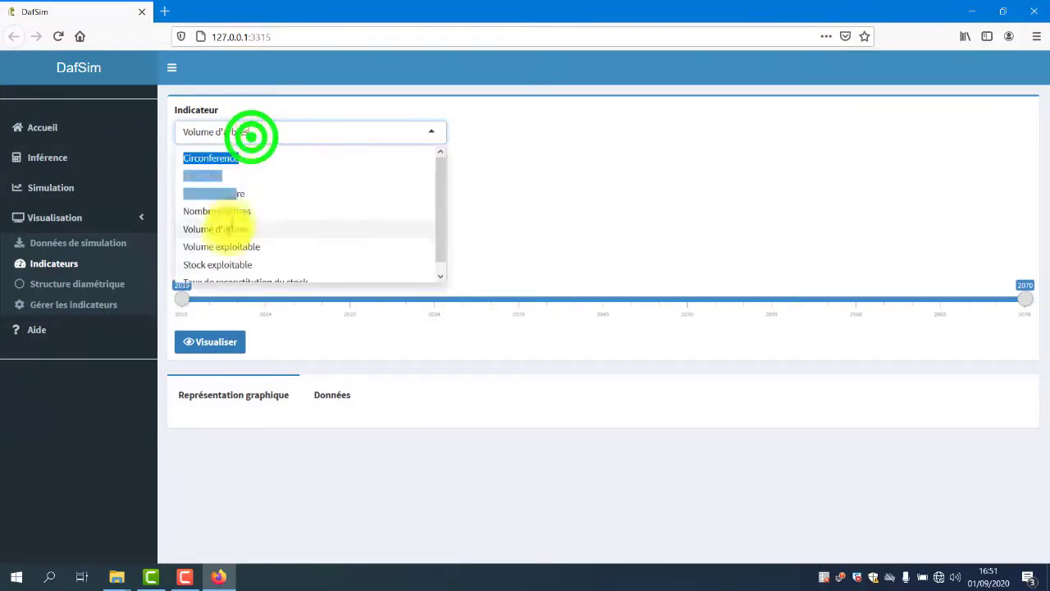
{"action": "left_click", "coordinate": [213, 246]}
{"action": "left_click", "coordinate": [383, 153]}
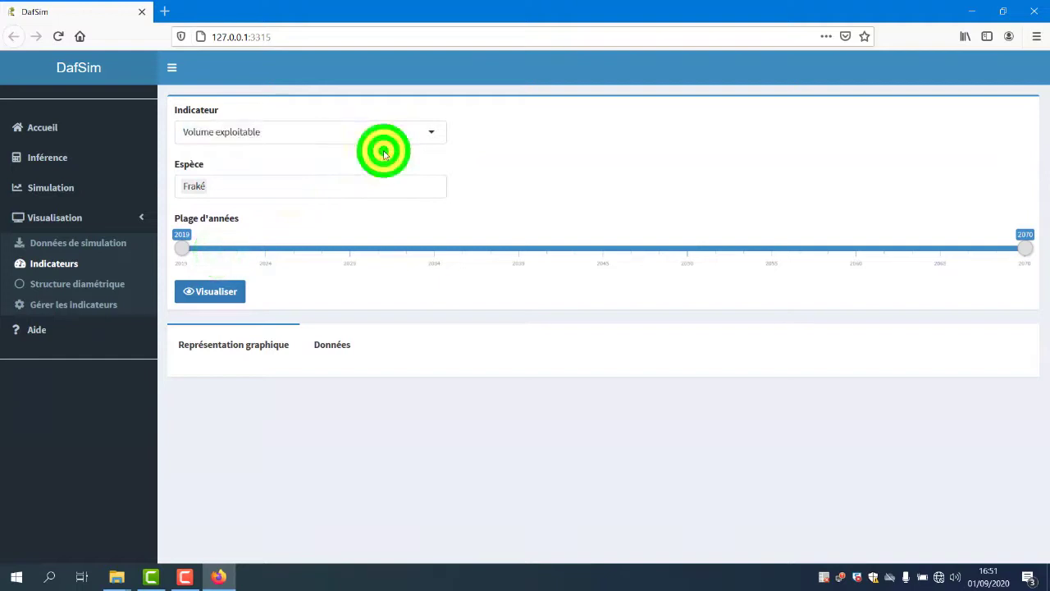
- Plot the Nombre d'arbres indicator for classes 3 to 5 over the years 2036 to 2053
{"action": "left_click", "coordinate": [334, 132]}
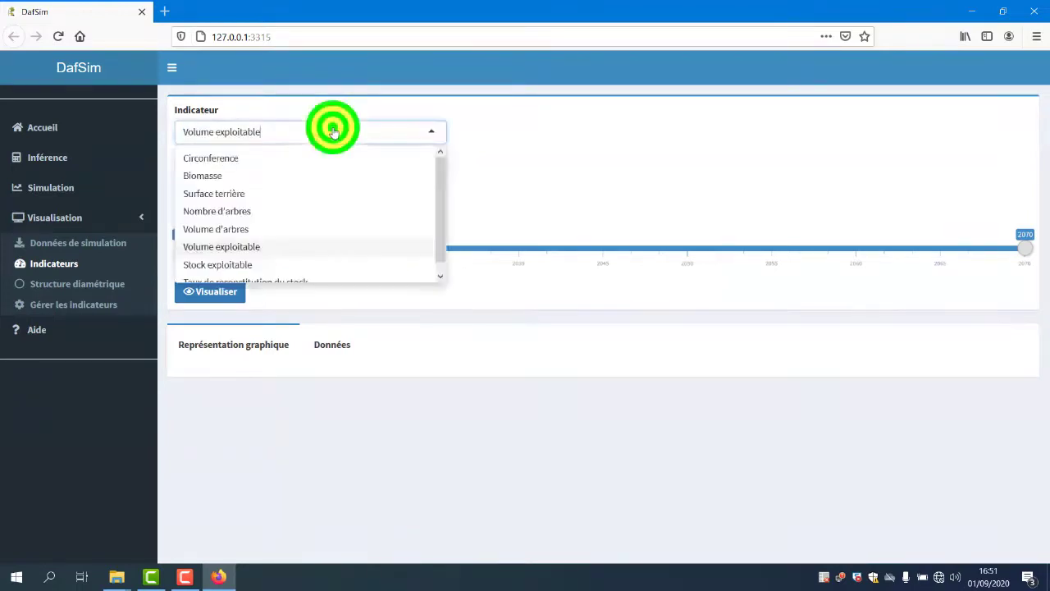
{"action": "left_click", "coordinate": [259, 211]}
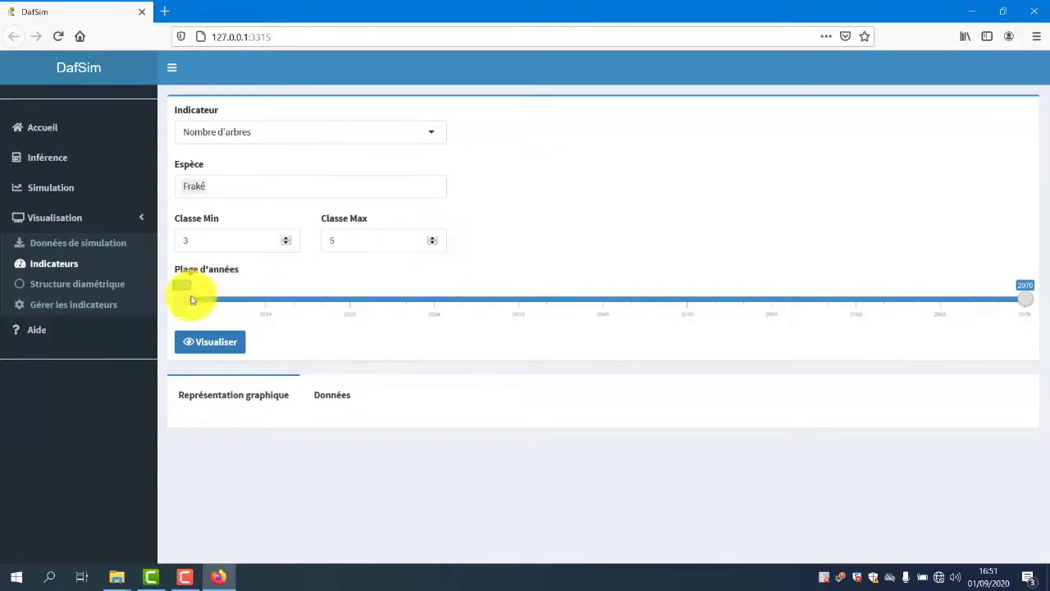
{"action": "left_click_drag", "start_coordinate": [183, 306], "coordinate": [462, 307]}
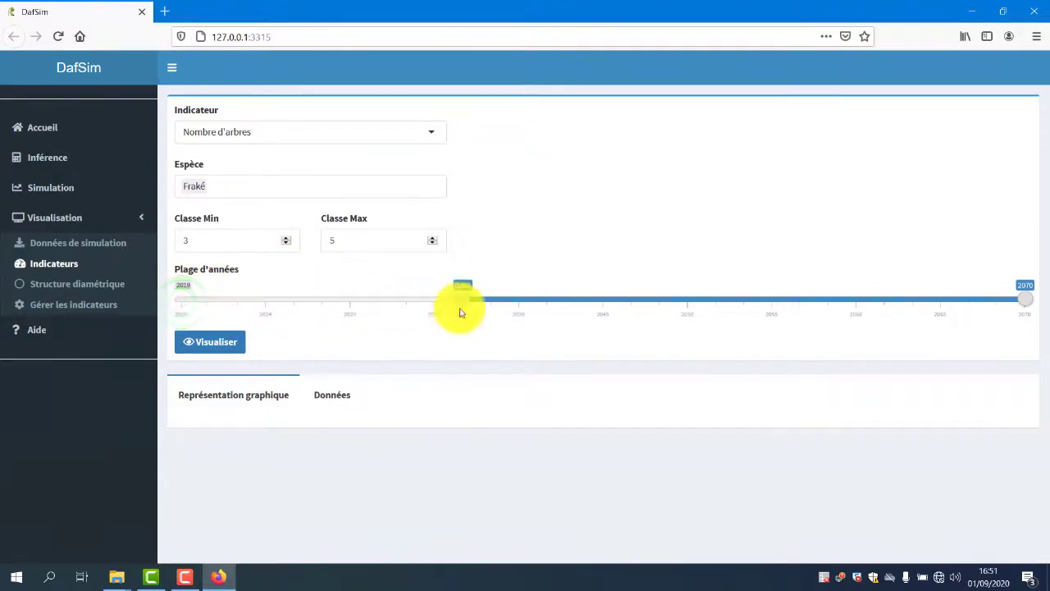
{"action": "left_click_drag", "start_coordinate": [1026, 305], "coordinate": [745, 300]}
{"action": "left_click", "coordinate": [238, 343]}
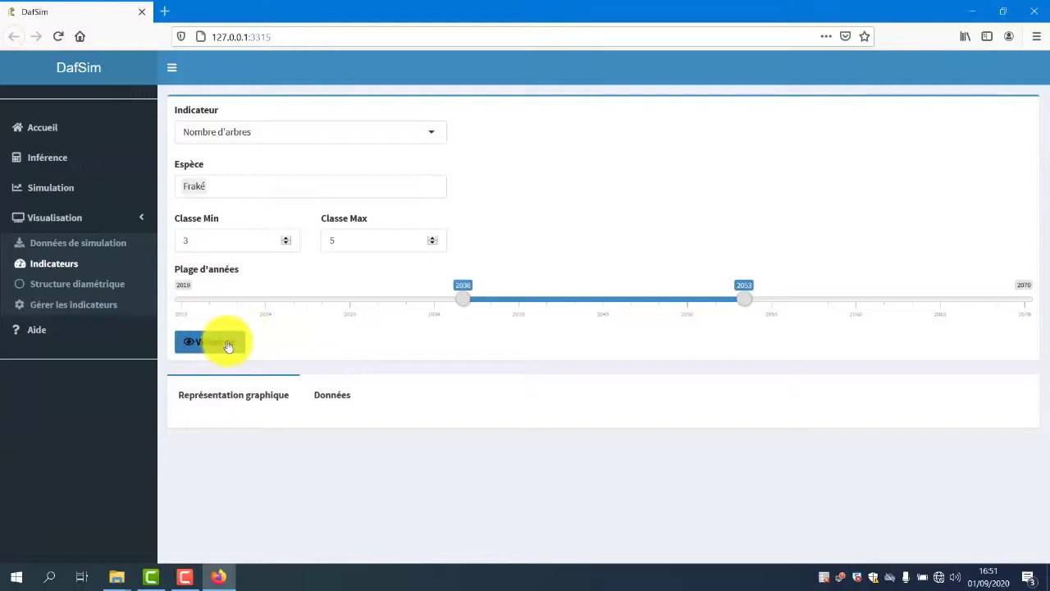
{"action": "left_click", "coordinate": [224, 344]}
- Examine the Nombre d'arbres prediction chart and the file formats offered for exporting it
{"action": "scroll", "coordinate": [387, 410], "scroll_direction": "down", "scroll_amount": 3}
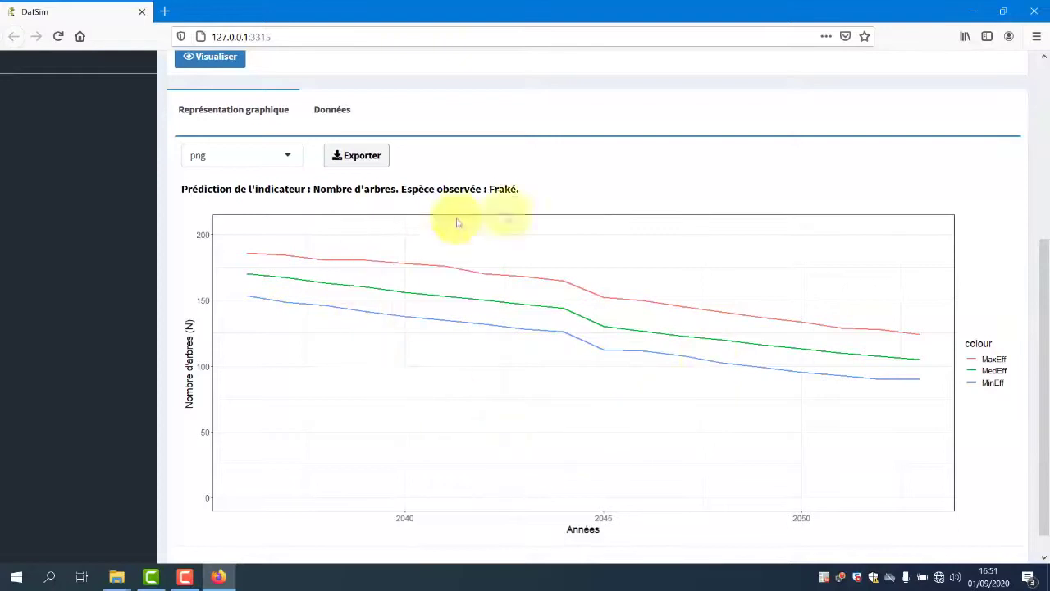
{"action": "scroll", "coordinate": [584, 305], "scroll_direction": "down", "scroll_amount": 1}
{"action": "scroll", "coordinate": [582, 307], "scroll_direction": "up", "scroll_amount": 1}
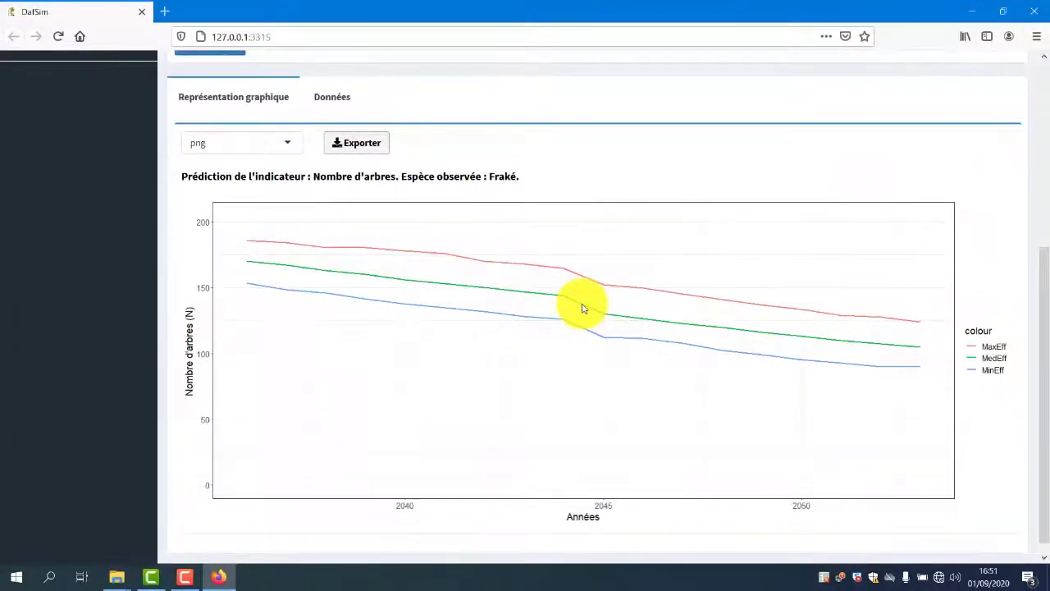
{"action": "left_click", "coordinate": [294, 144]}
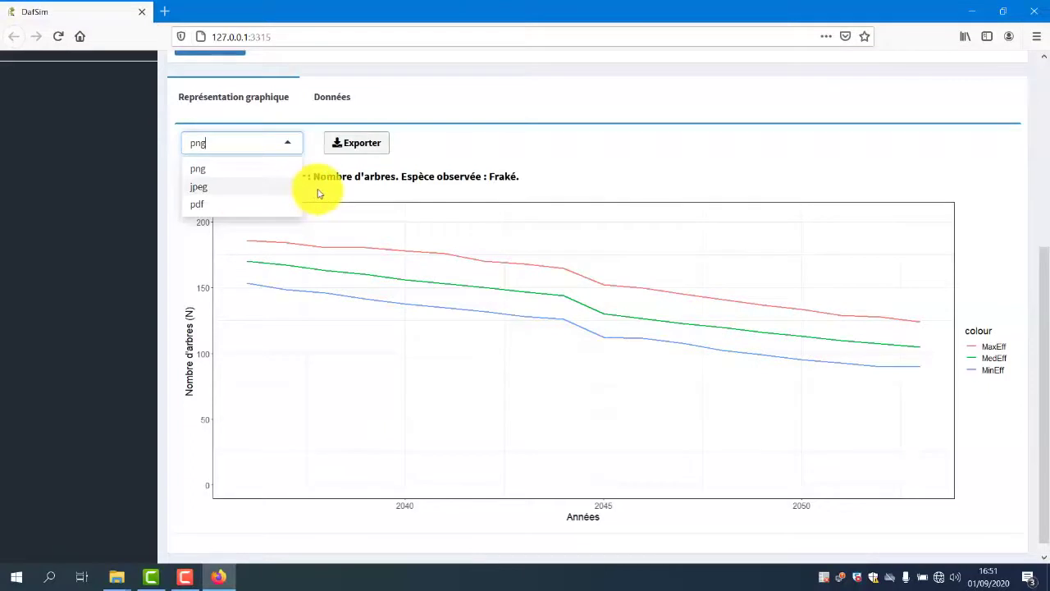
{"action": "left_click", "coordinate": [319, 192]}
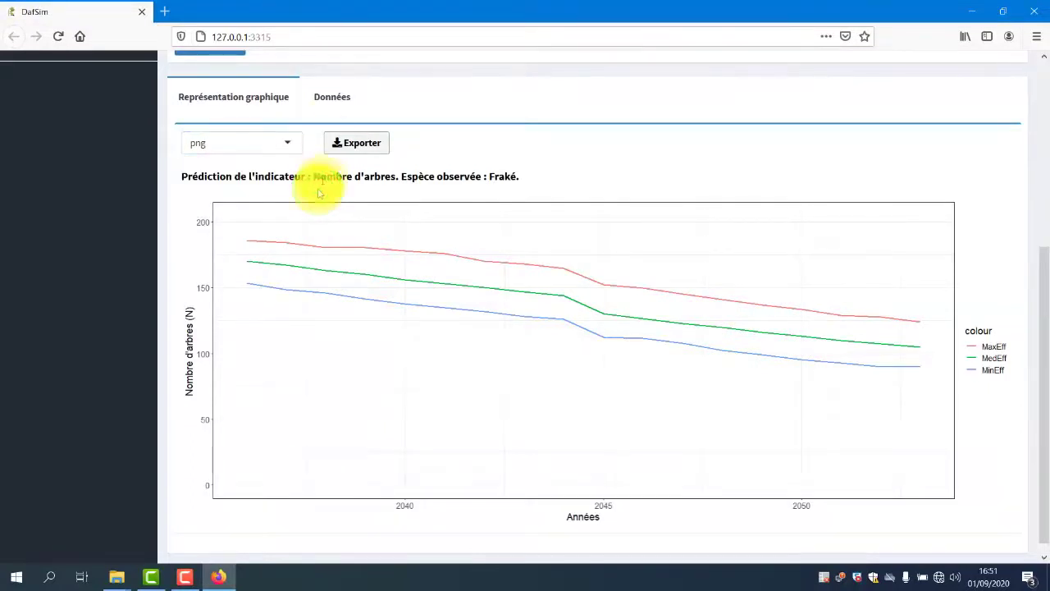
- Show the data table behind the Nombre d'arbres prediction and check its export formats
{"action": "left_click", "coordinate": [332, 98]}
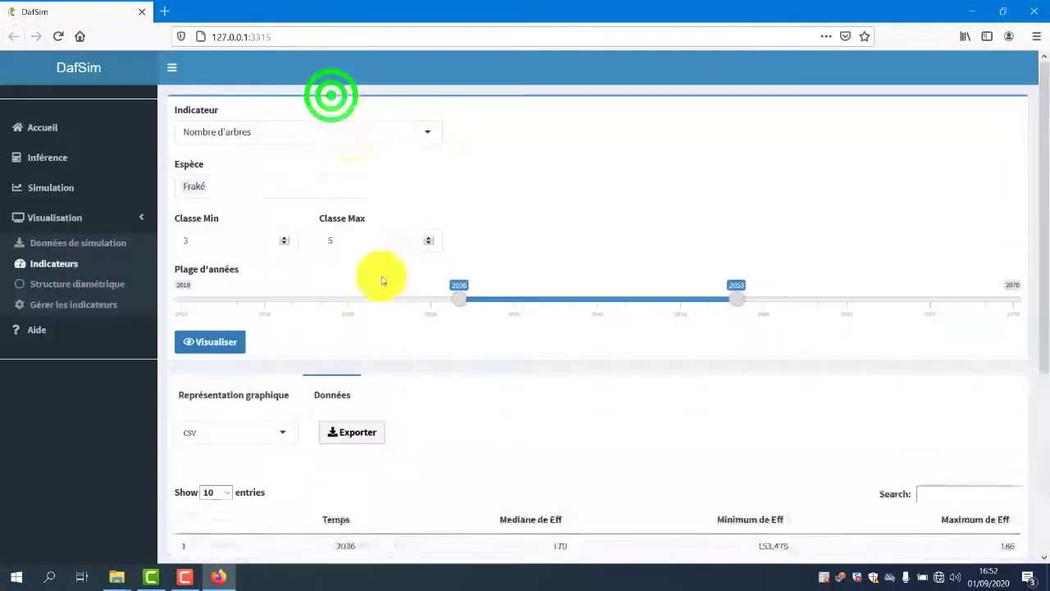
{"action": "scroll", "coordinate": [380, 276], "scroll_direction": "down", "scroll_amount": 5}
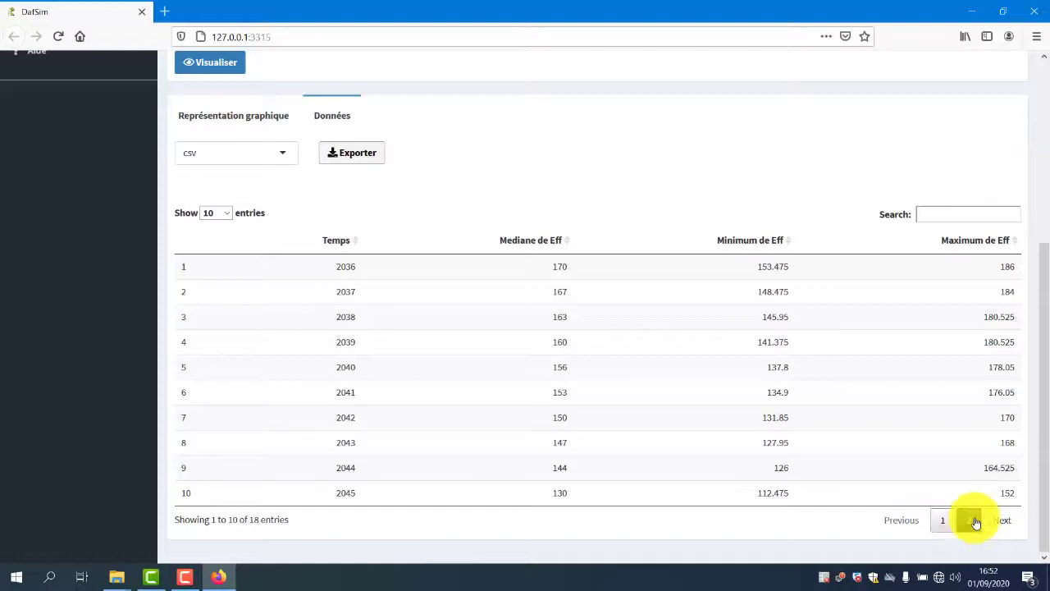
{"action": "left_click", "coordinate": [282, 153]}
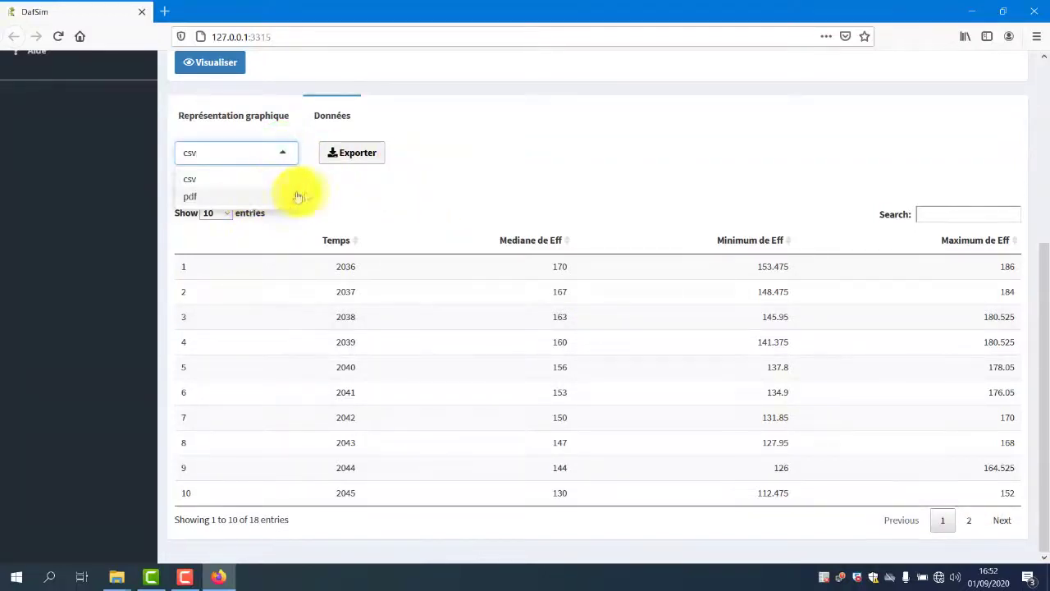
{"action": "left_click", "coordinate": [332, 195]}
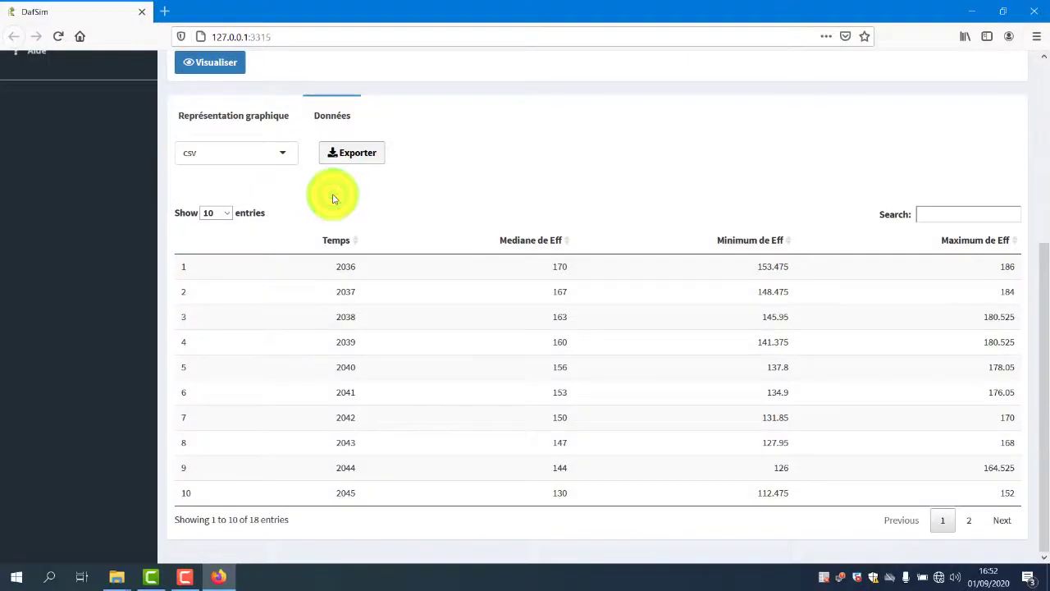
- Plot the diameter structure as a distribution by class (Répartition par classe) for the year 2037
{"action": "scroll", "coordinate": [332, 198], "scroll_direction": "up", "scroll_amount": 10}
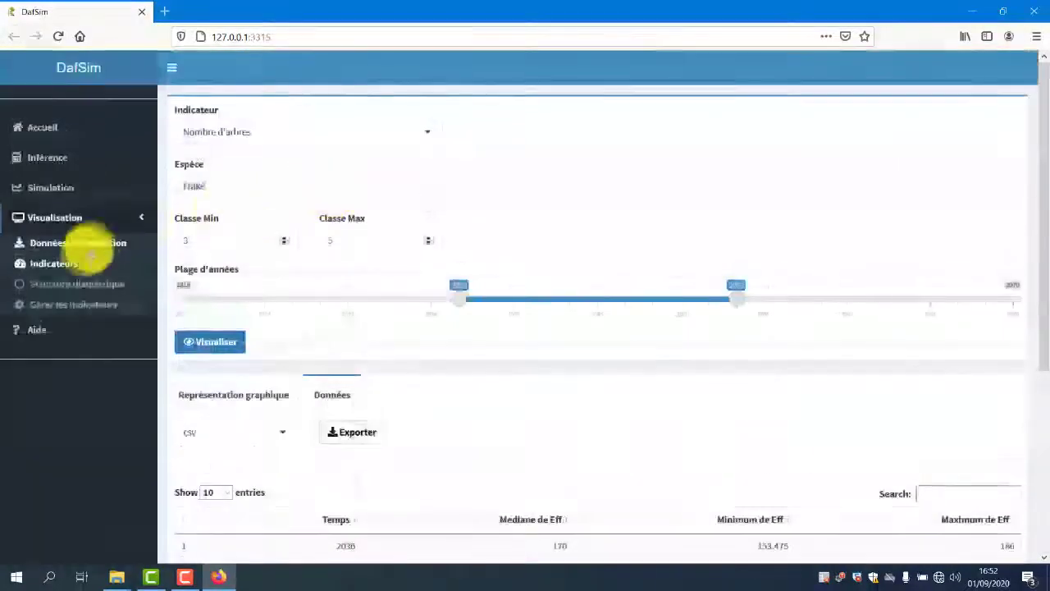
{"action": "left_click", "coordinate": [86, 285]}
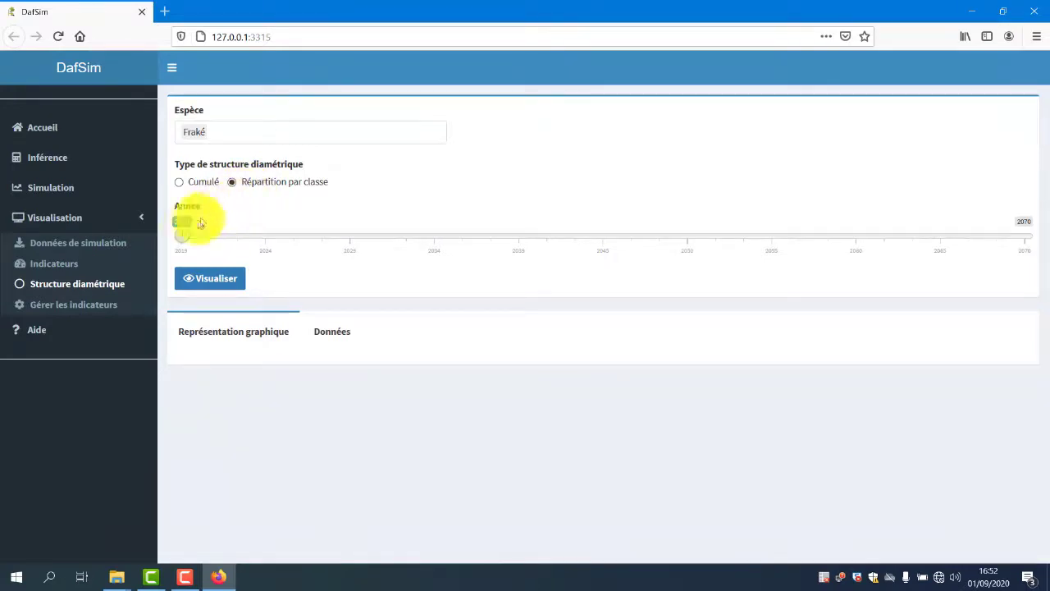
{"action": "left_click", "coordinate": [179, 235]}
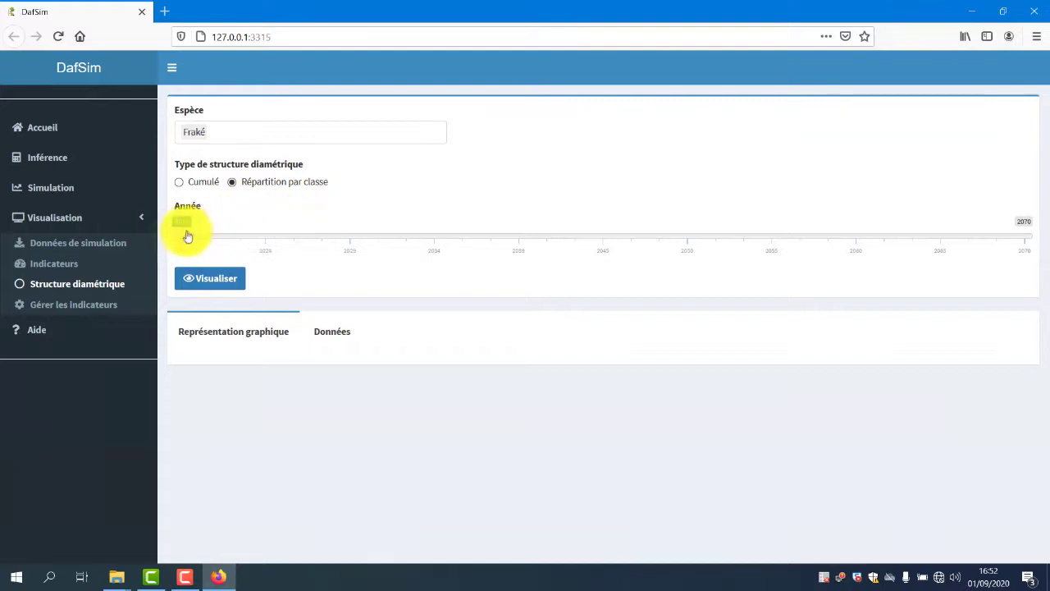
{"action": "left_click_drag", "start_coordinate": [186, 236], "coordinate": [479, 238]}
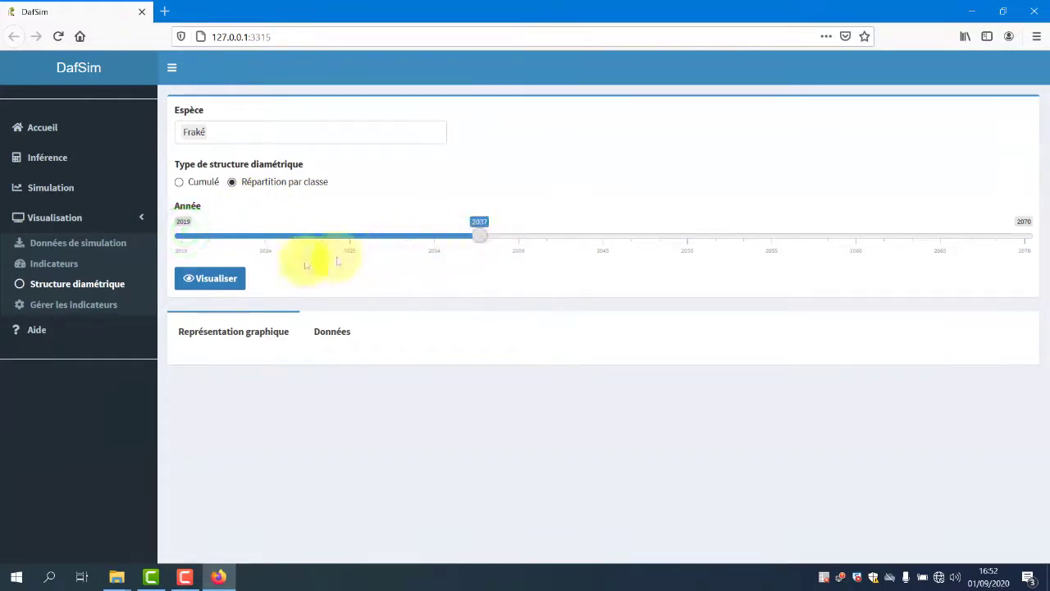
{"action": "left_click", "coordinate": [224, 283]}
{"action": "scroll", "coordinate": [287, 370], "scroll_direction": "down", "scroll_amount": 3}
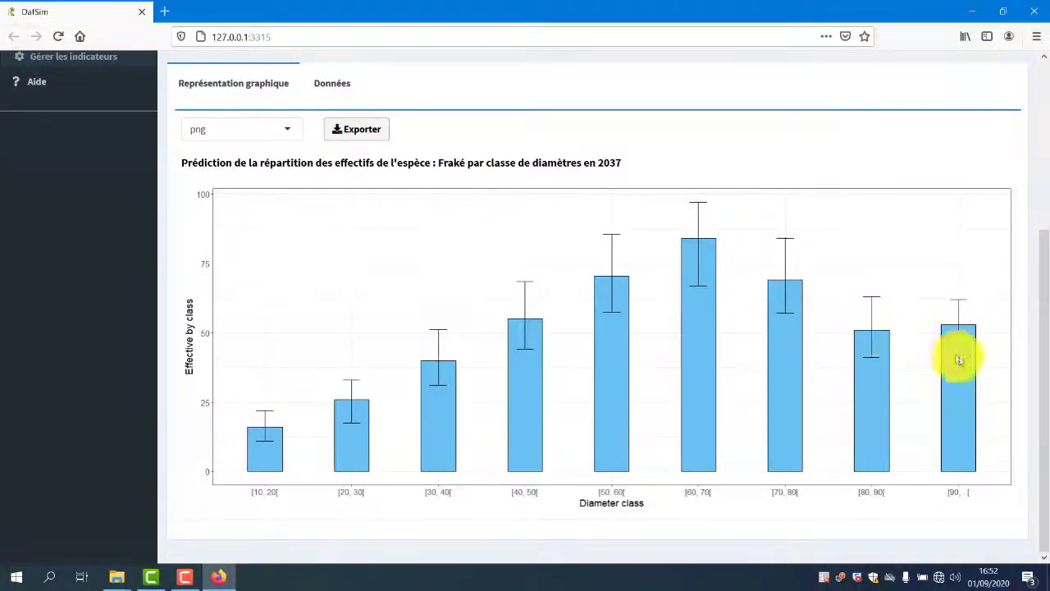
{"action": "scroll", "coordinate": [790, 382], "scroll_direction": "up", "scroll_amount": 2}
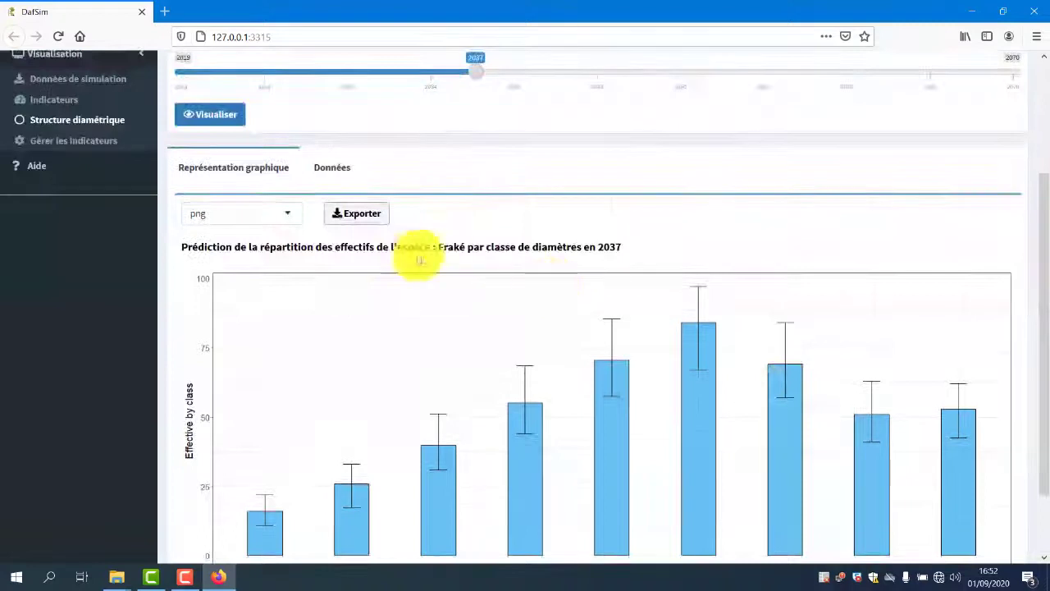
{"action": "scroll", "coordinate": [627, 258], "scroll_direction": "up", "scroll_amount": 2}
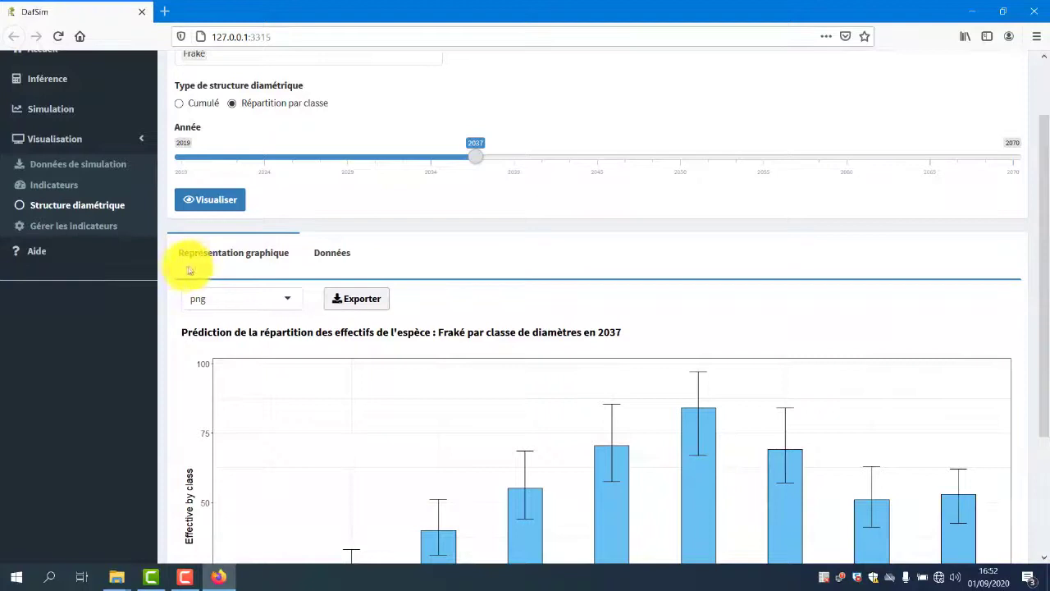
- Examine the diameter structure's data table and check the export formats offered for both its chart and its table
{"action": "left_click", "coordinate": [342, 251]}
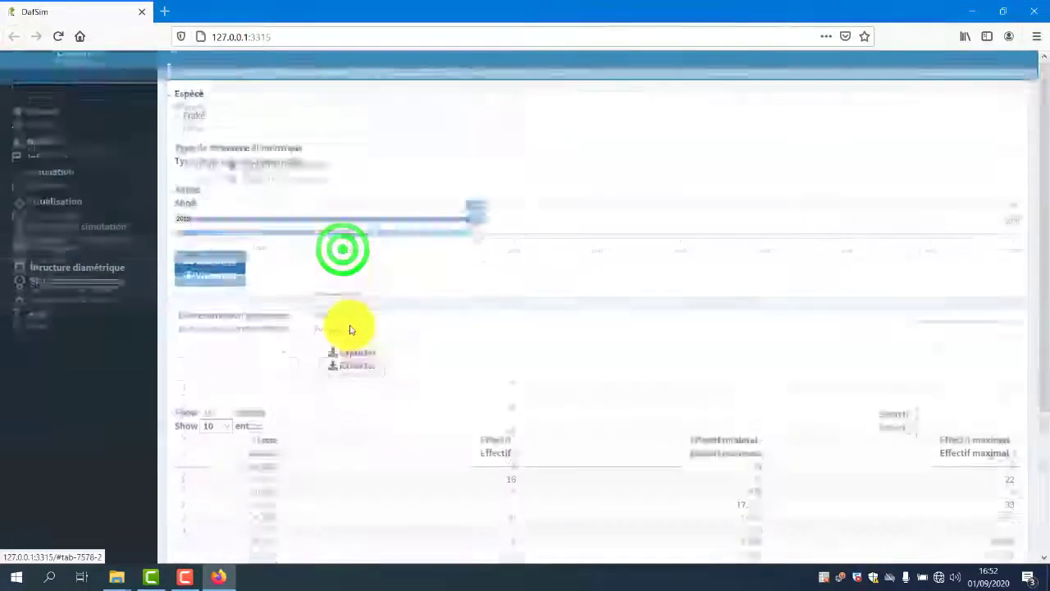
{"action": "scroll", "coordinate": [351, 330], "scroll_direction": "down", "scroll_amount": 3}
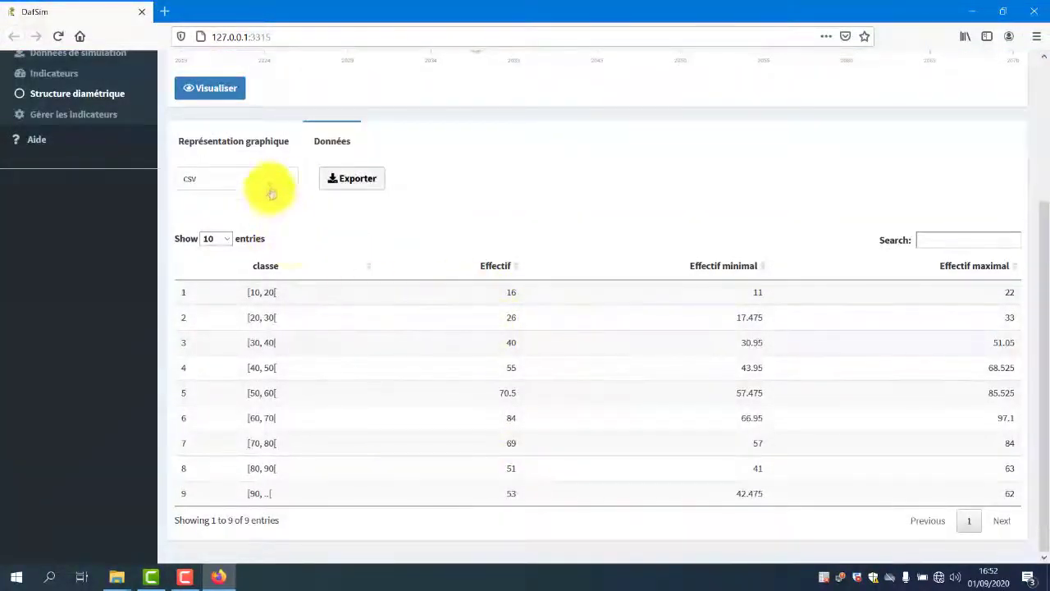
{"action": "left_click", "coordinate": [271, 146]}
{"action": "left_click", "coordinate": [254, 193]}
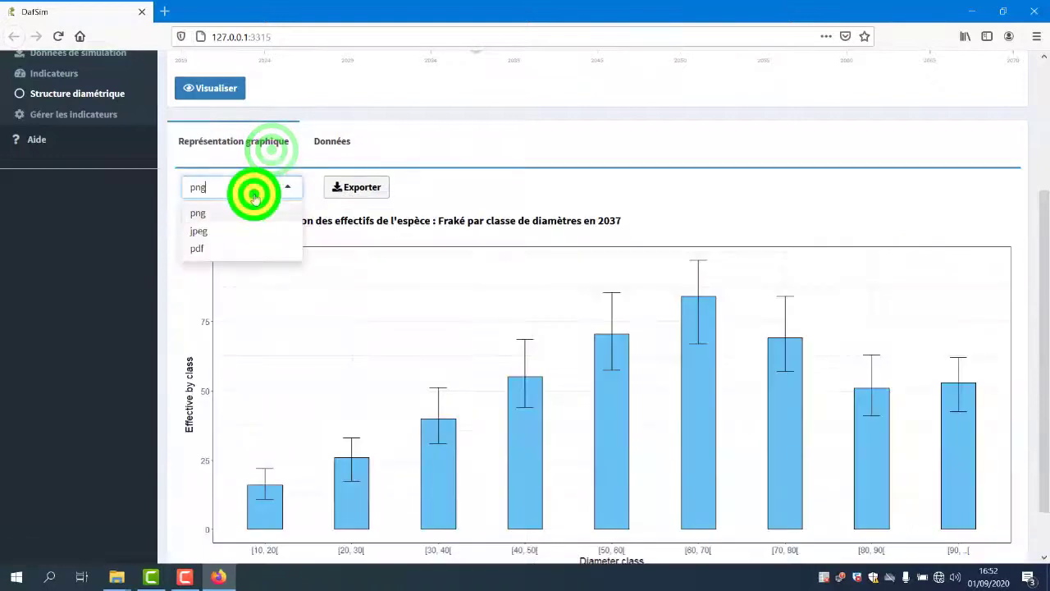
{"action": "left_click", "coordinate": [333, 144]}
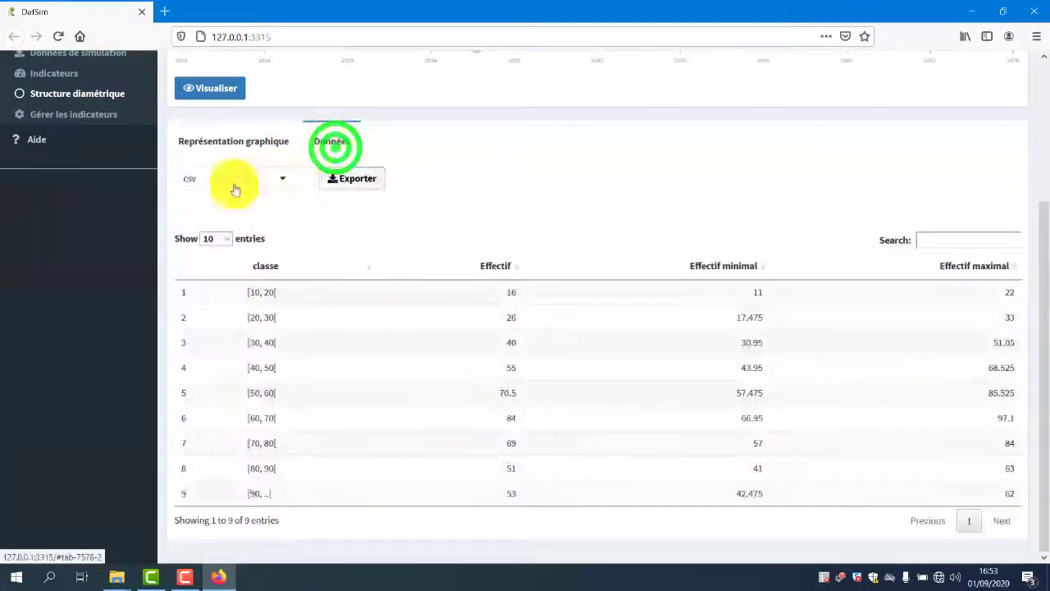
{"action": "left_click", "coordinate": [238, 186]}
{"action": "left_click", "coordinate": [408, 245]}
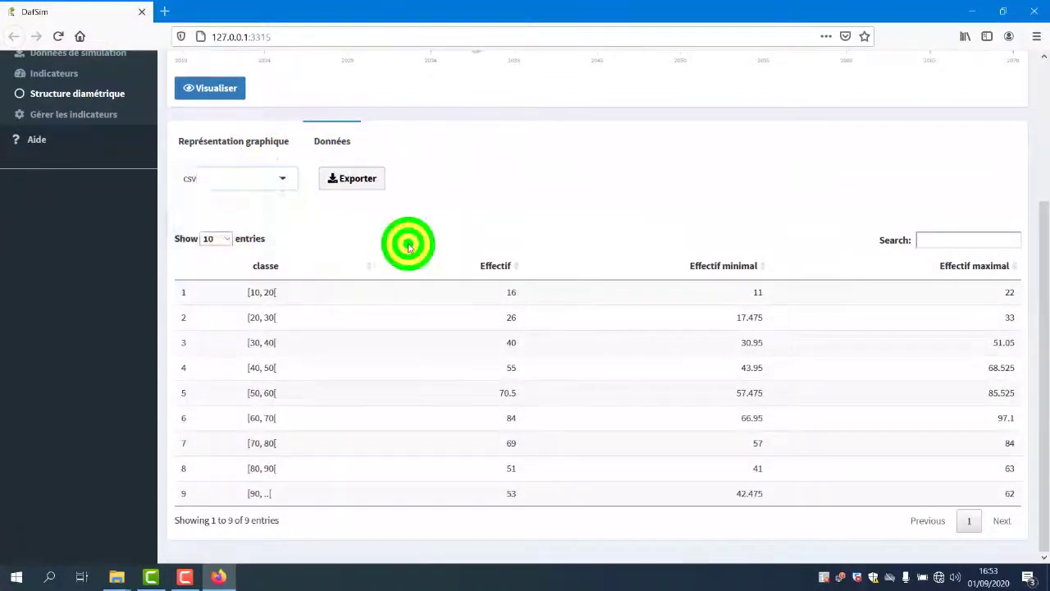
- Switch the diameter structure type for Fraké to cumulative (Cumulé) and generate its visualisation
{"action": "scroll", "coordinate": [408, 248], "scroll_direction": "up", "scroll_amount": 3}
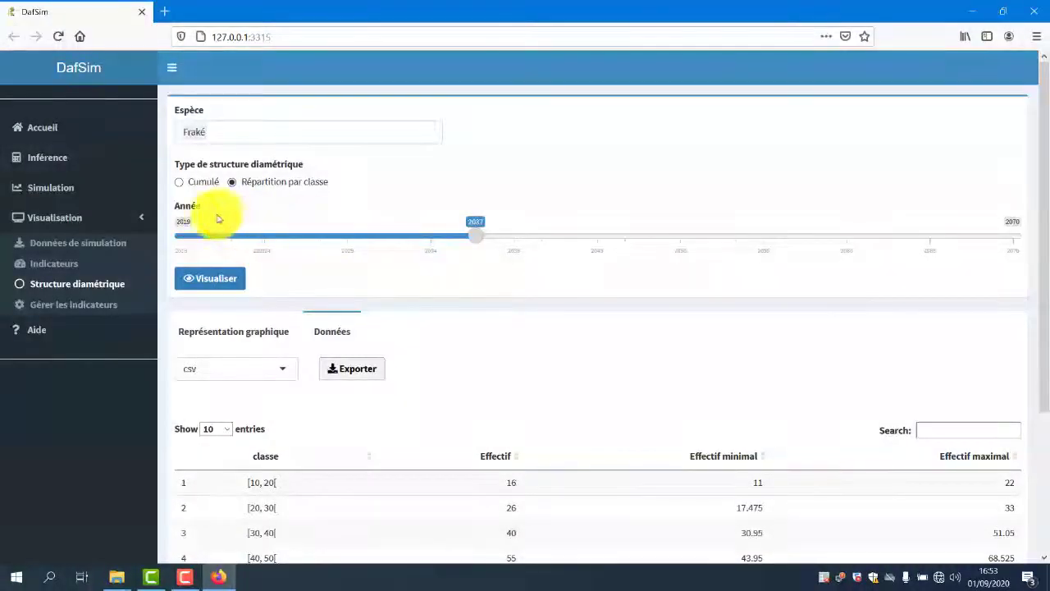
{"action": "left_click", "coordinate": [200, 182]}
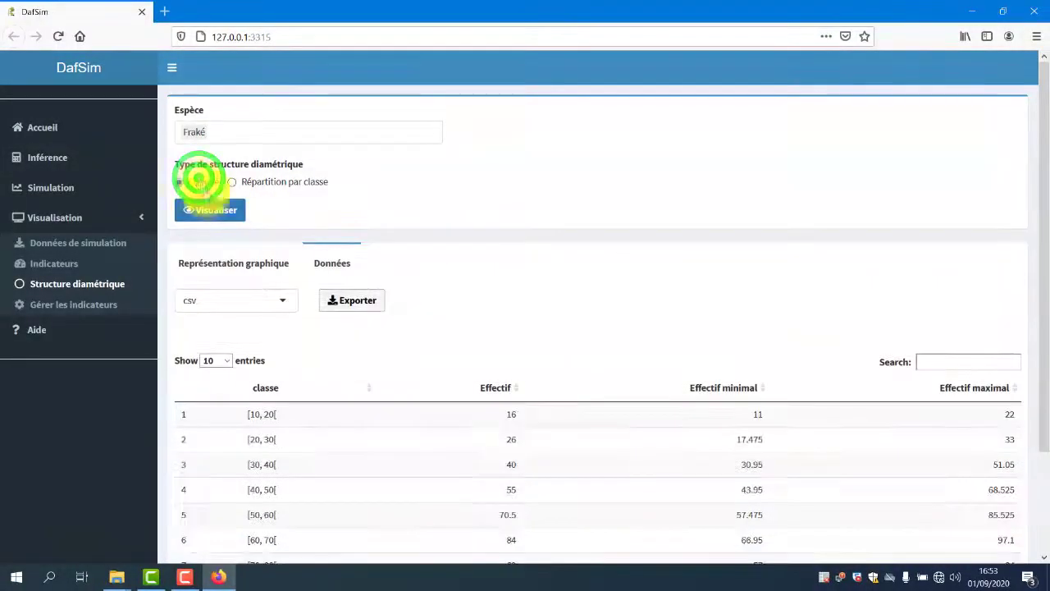
{"action": "left_click", "coordinate": [222, 210]}
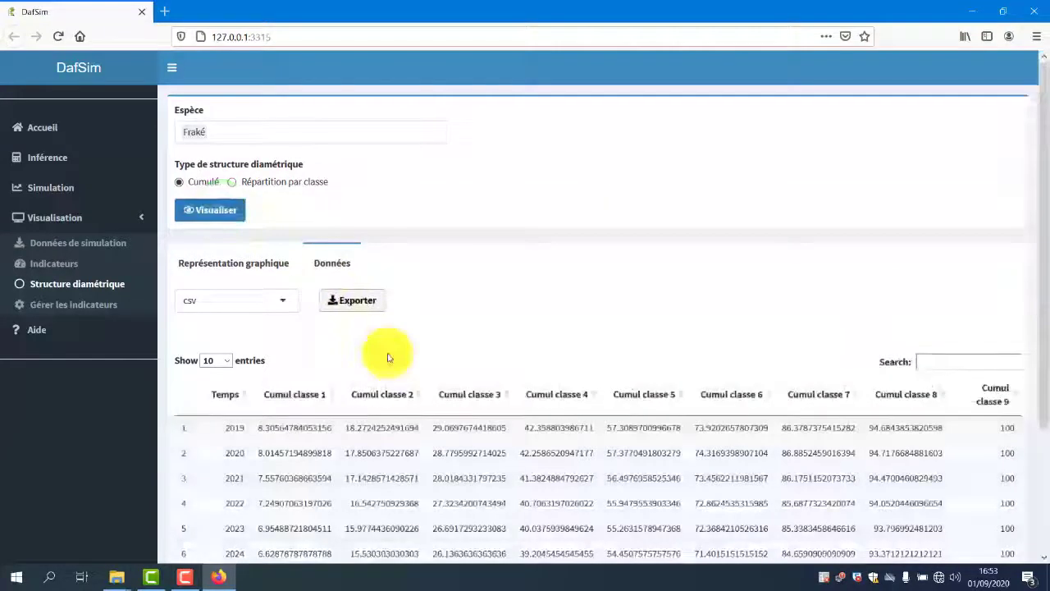
- Examine the graphical representation of the cumulative diameter structure, and return to its data table
{"action": "scroll", "coordinate": [293, 199], "scroll_direction": "down", "scroll_amount": 3}
{"action": "left_click", "coordinate": [265, 101]}
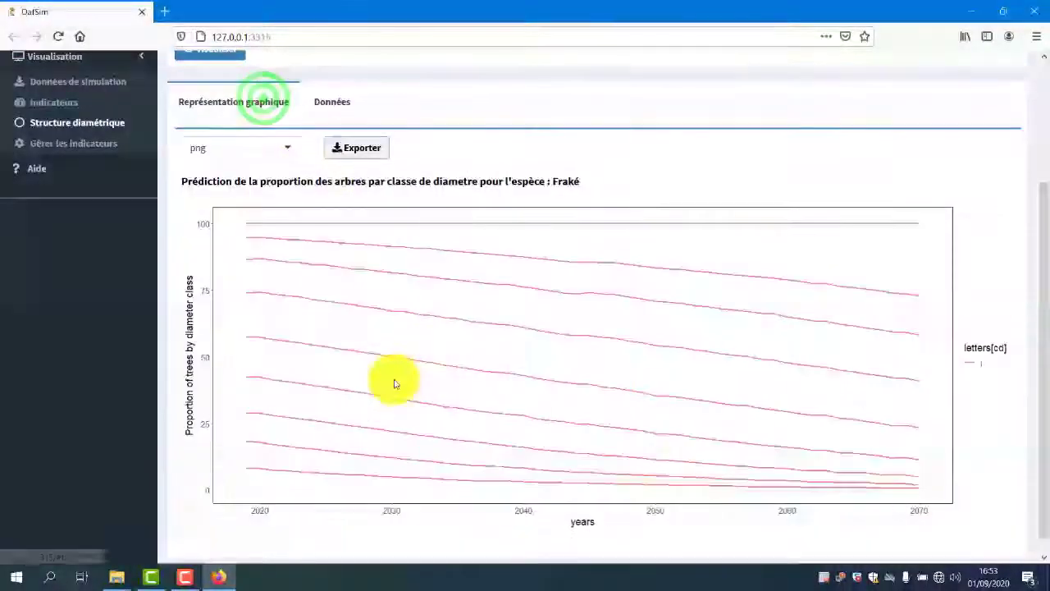
{"action": "left_click", "coordinate": [338, 93]}
{"action": "scroll", "coordinate": [369, 167], "scroll_direction": "up", "scroll_amount": 3}
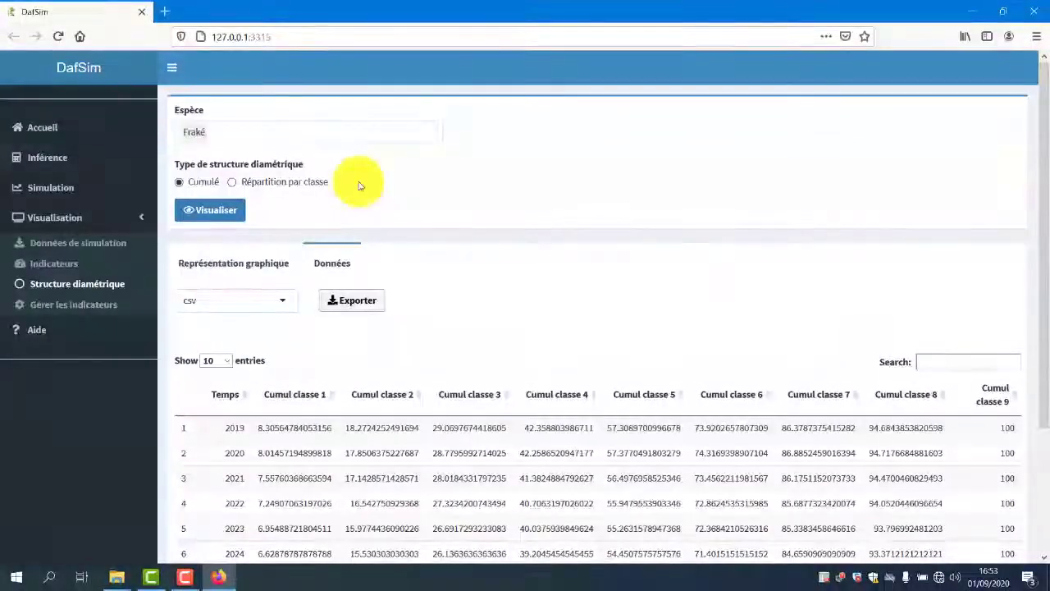
{"action": "left_click", "coordinate": [174, 579]}
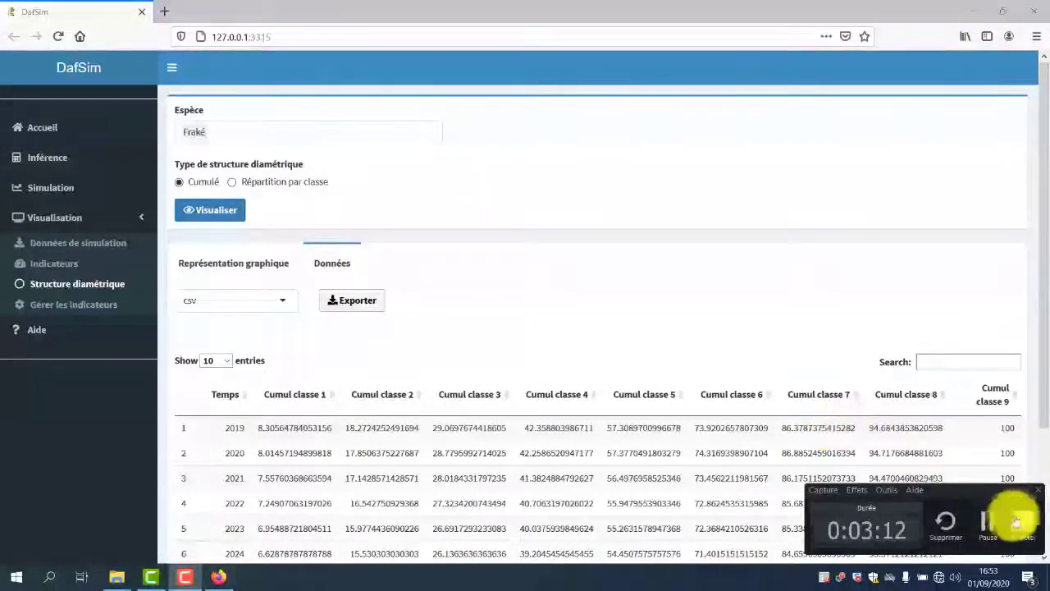